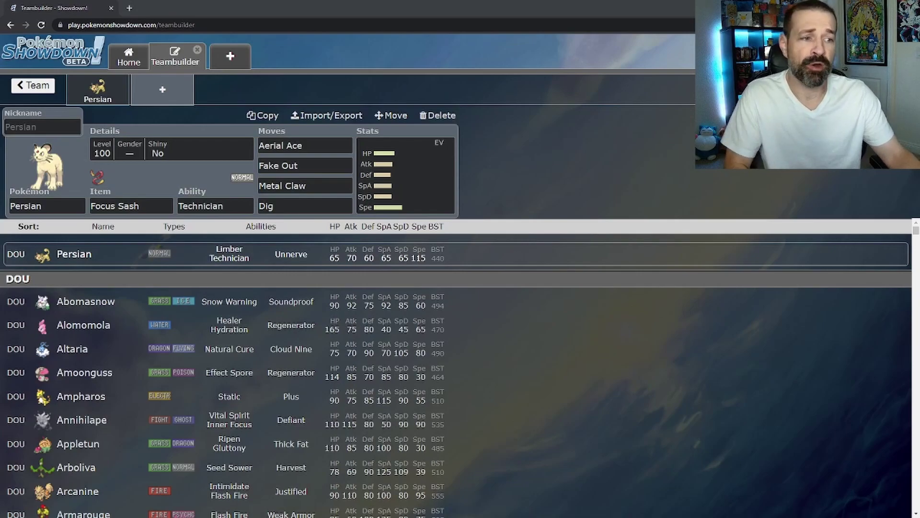
# Step: Give Persian 252 Speed EVs and 252 Attack EVs, with a Jolly nature that raises Speed and lowers Sp. Atk
pyautogui.click(390, 168)
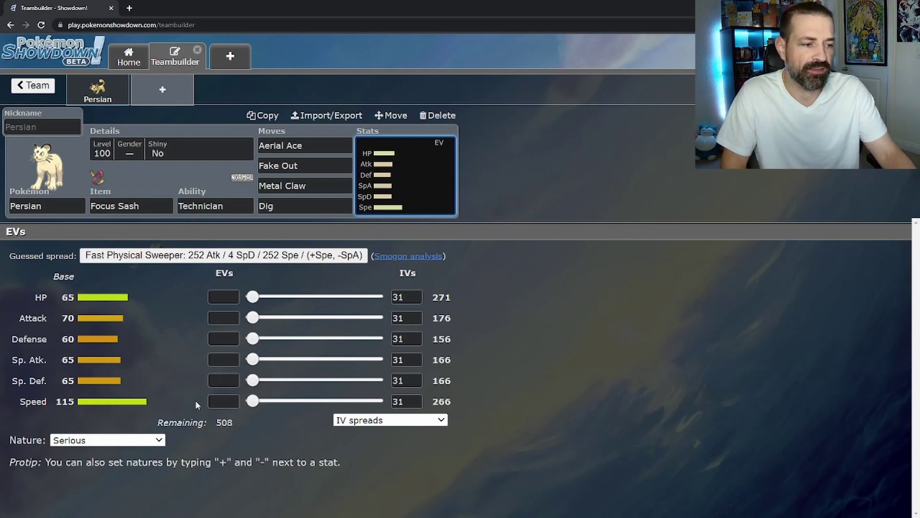
pyautogui.click(222, 401)
pyautogui.write('252')
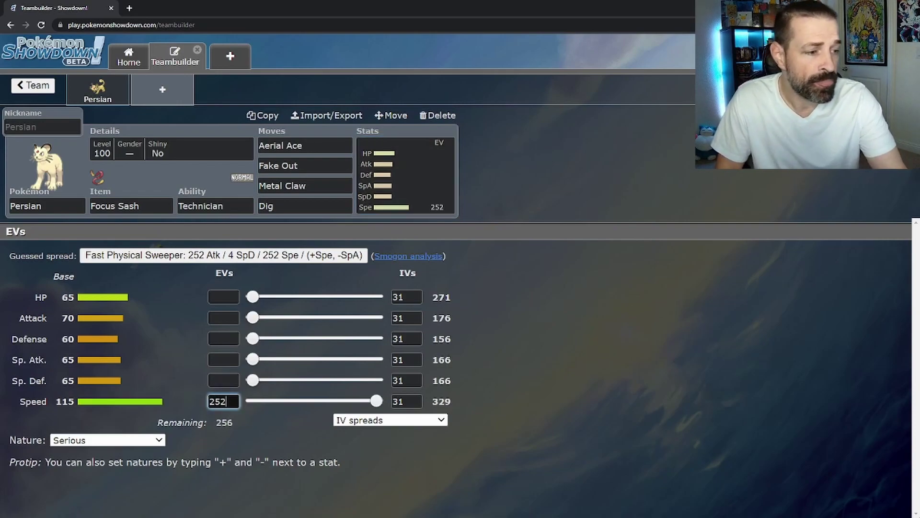
pyautogui.write('+')
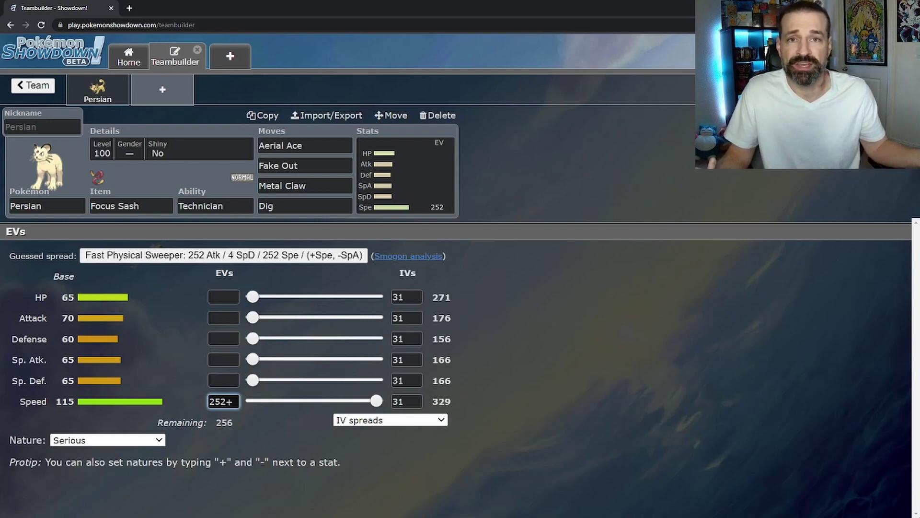
pyautogui.click(223, 359)
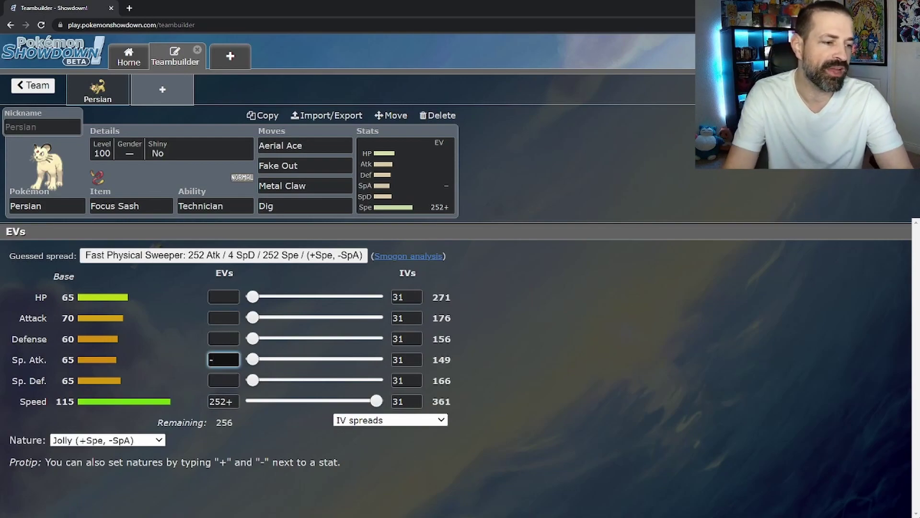
pyautogui.click(223, 318)
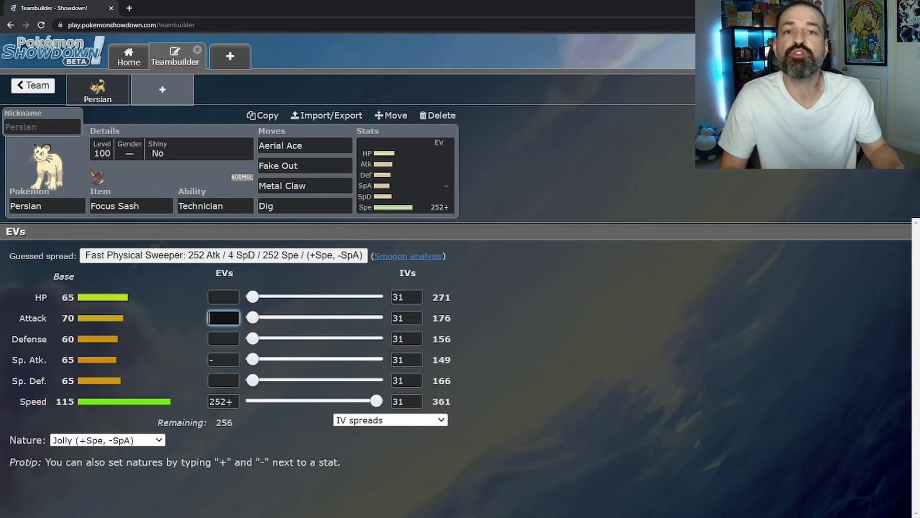
pyautogui.write('252')
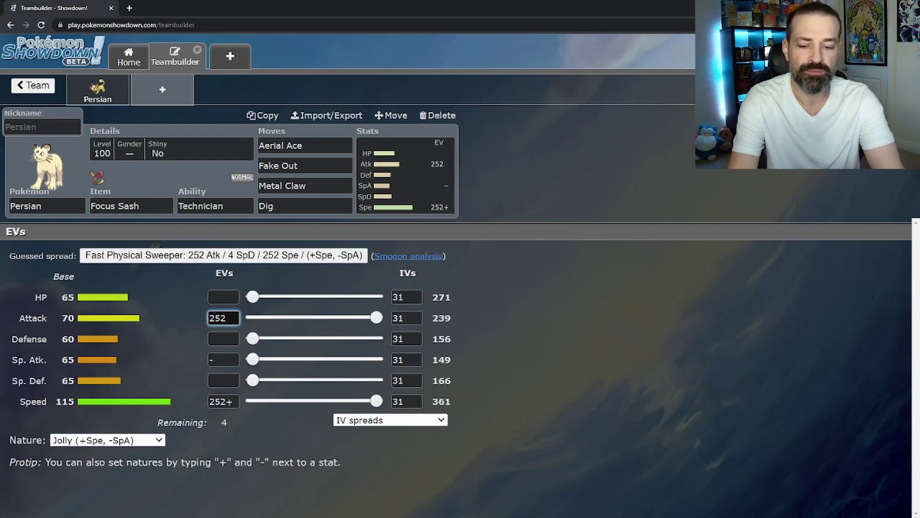
pyautogui.click(223, 339)
pyautogui.click(223, 380)
pyautogui.click(223, 338)
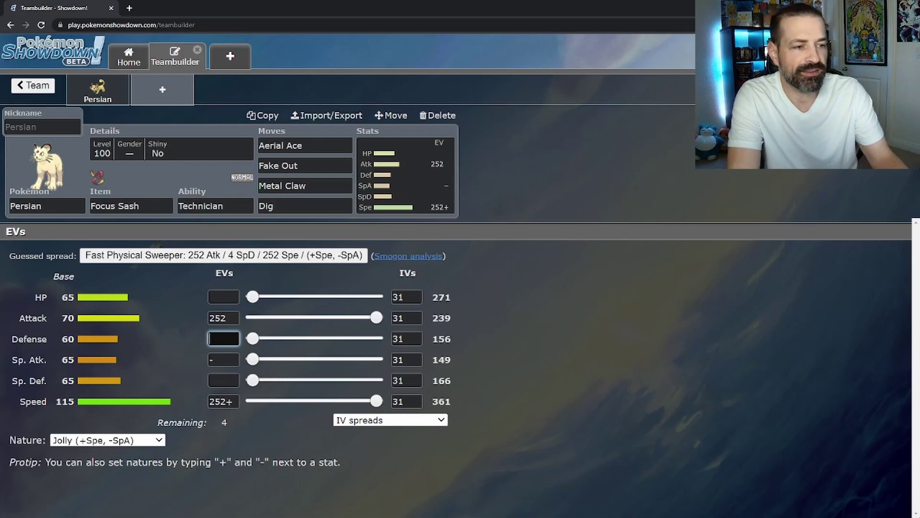
pyautogui.click(223, 359)
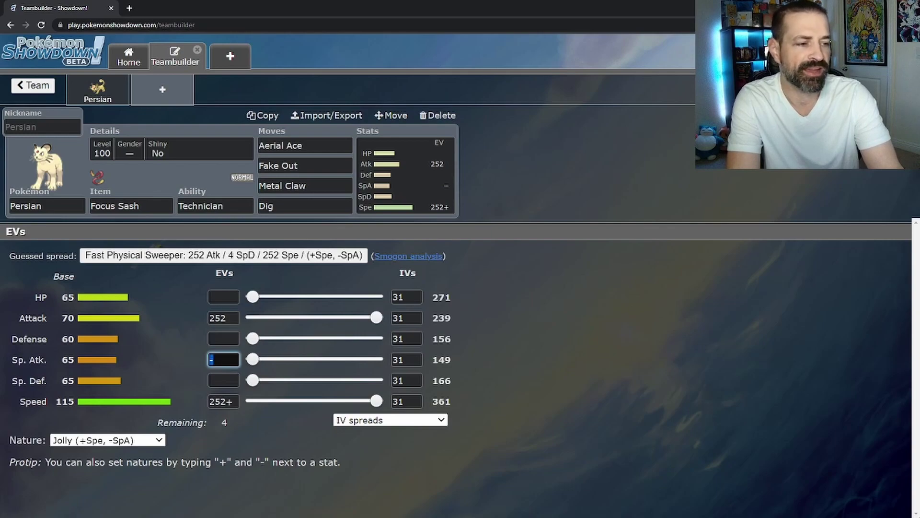
pyautogui.click(223, 380)
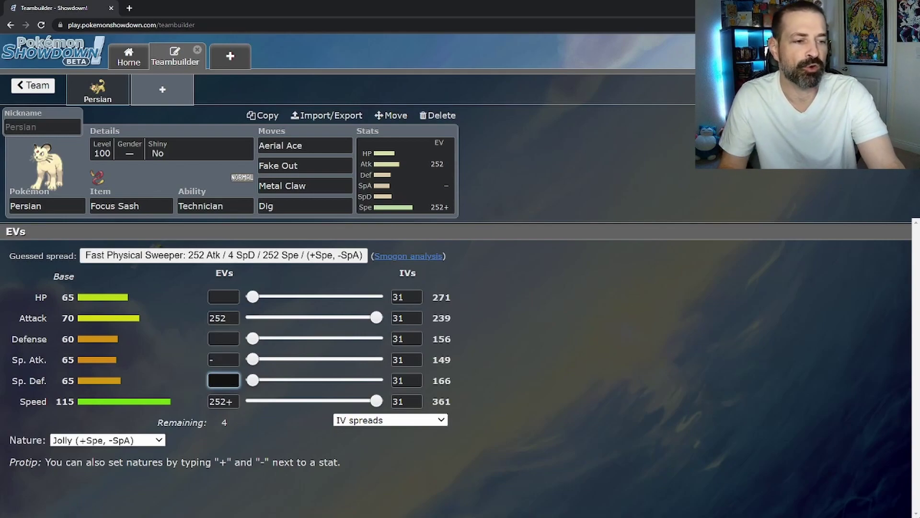
pyautogui.click(223, 360)
pyautogui.click(223, 338)
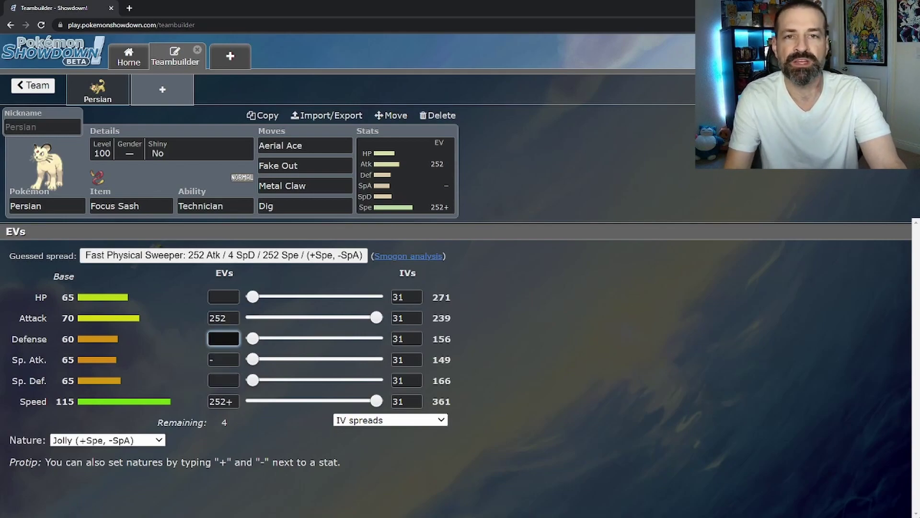
# Step: Put Persian's remaining 4 EVs into HP
pyautogui.click(224, 297)
pyautogui.write('4')
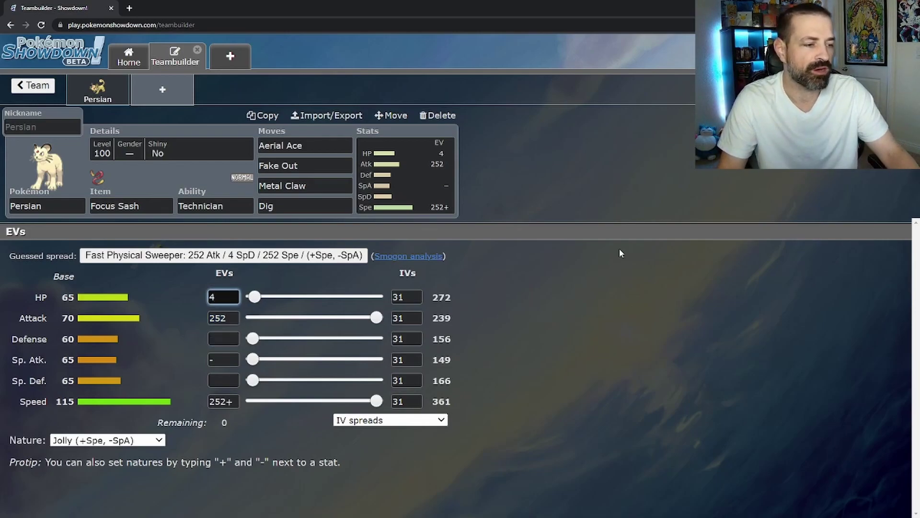
pyautogui.click(543, 317)
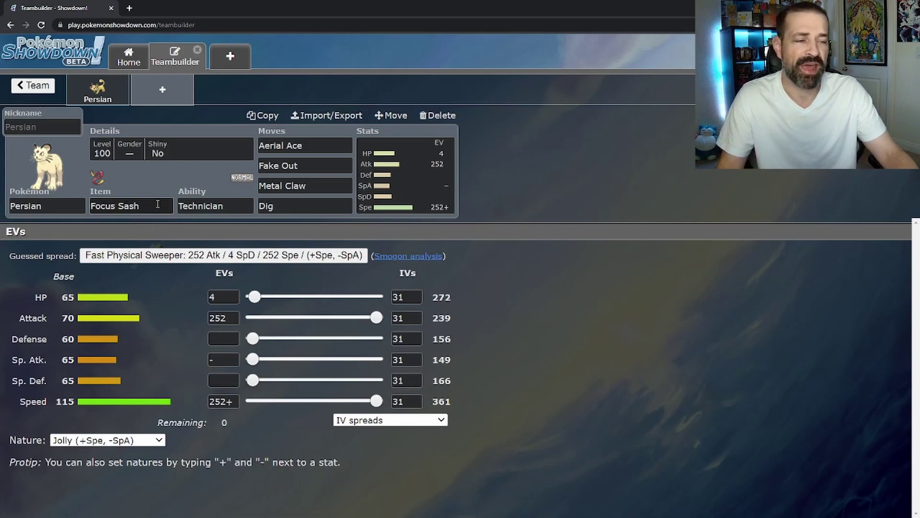
# Step: Review the Technician ability description against the power of Aerial Ace and the other available moves
pyautogui.click(214, 206)
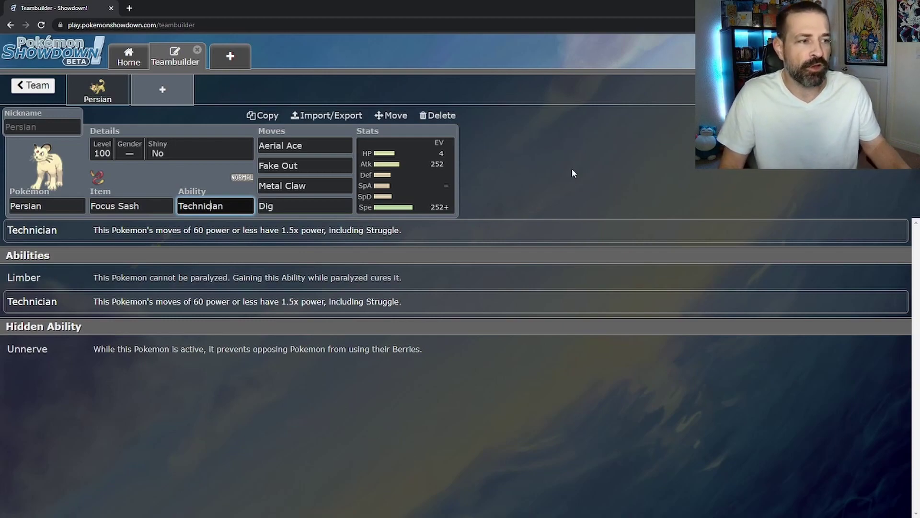
pyautogui.click(312, 149)
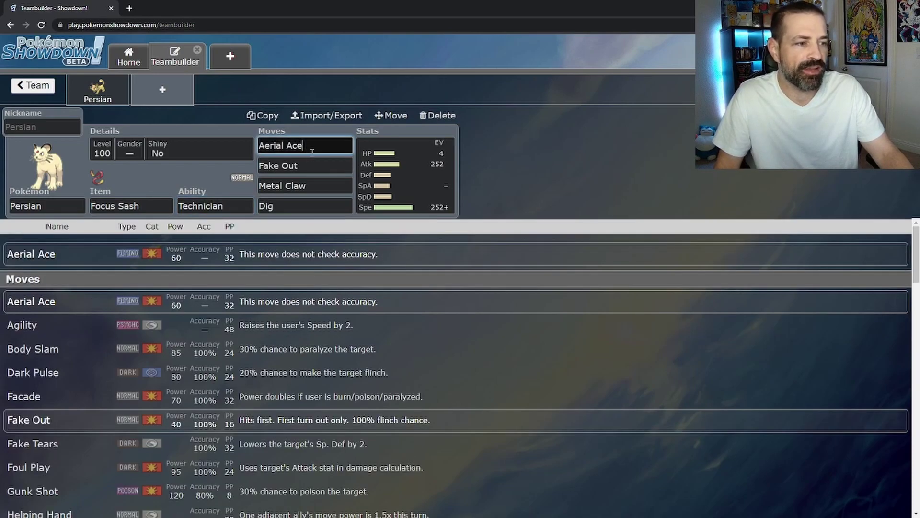
pyautogui.click(211, 206)
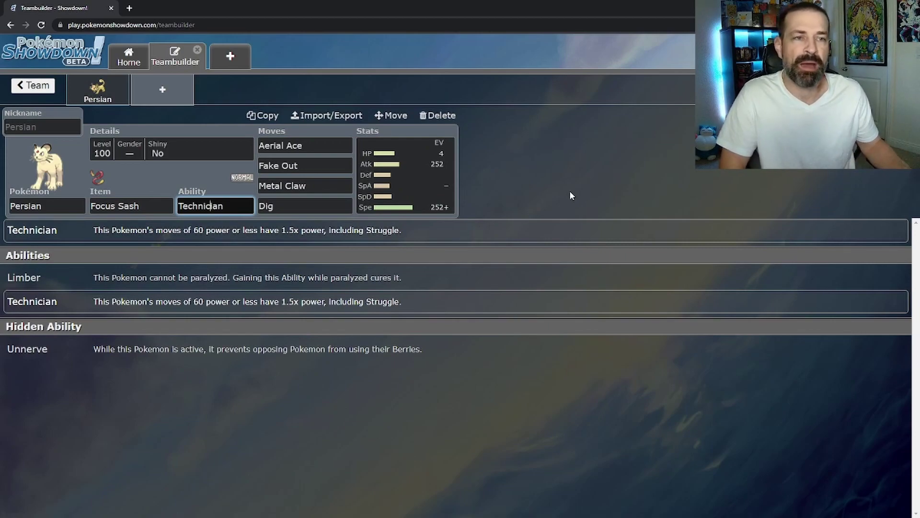
pyautogui.click(351, 142)
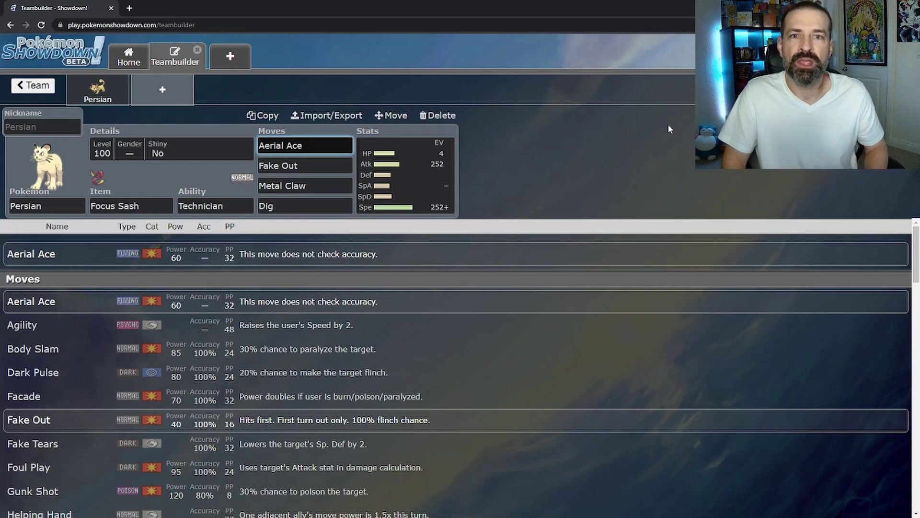
pyautogui.scroll(-1, 555, 392)
pyautogui.scroll(-2, 527, 378)
pyautogui.scroll(3, 479, 268)
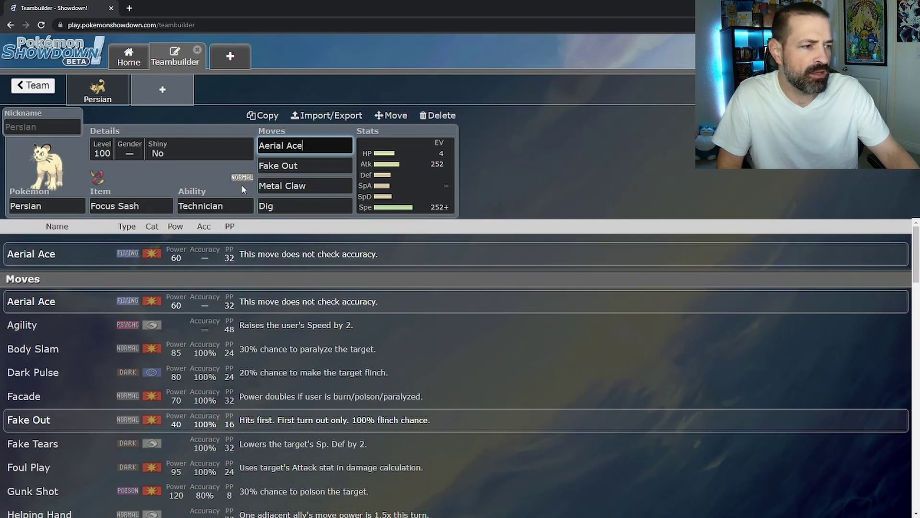
# Step: Look up Tera Blast in Persian's fourth move slot and restore Dig there
pyautogui.click(305, 206)
pyautogui.write('tera b')
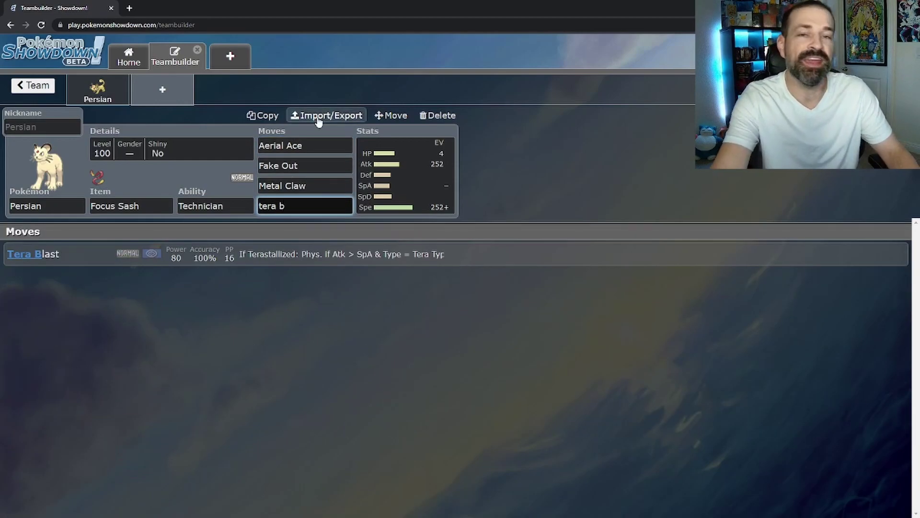
pyautogui.click(577, 182)
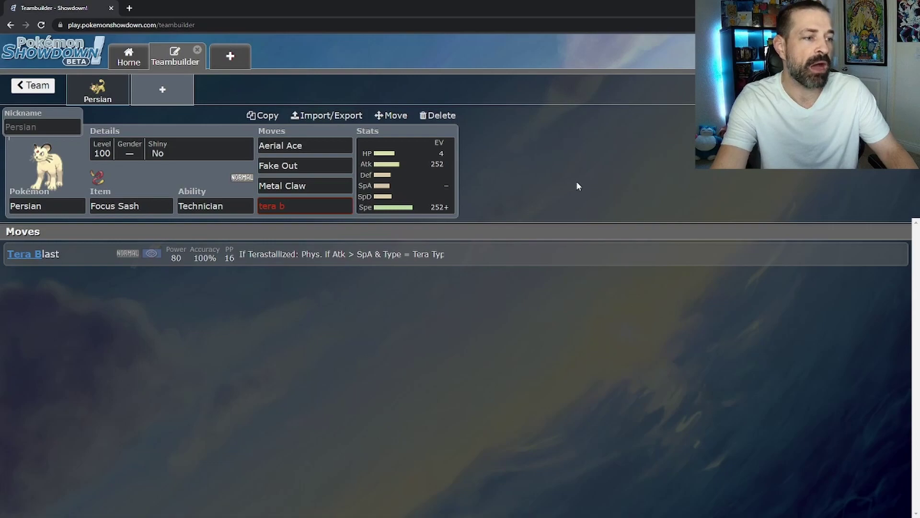
pyautogui.click(277, 209)
pyautogui.write('dig')
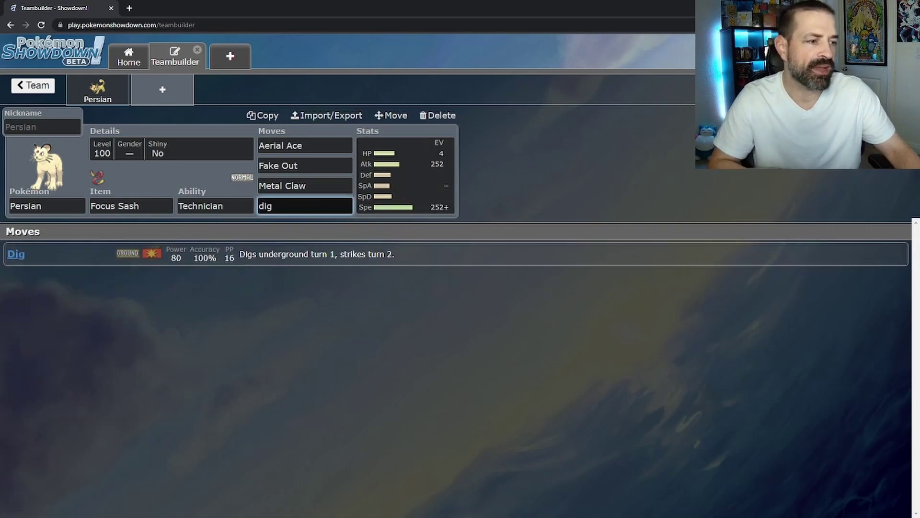
pyautogui.click(470, 248)
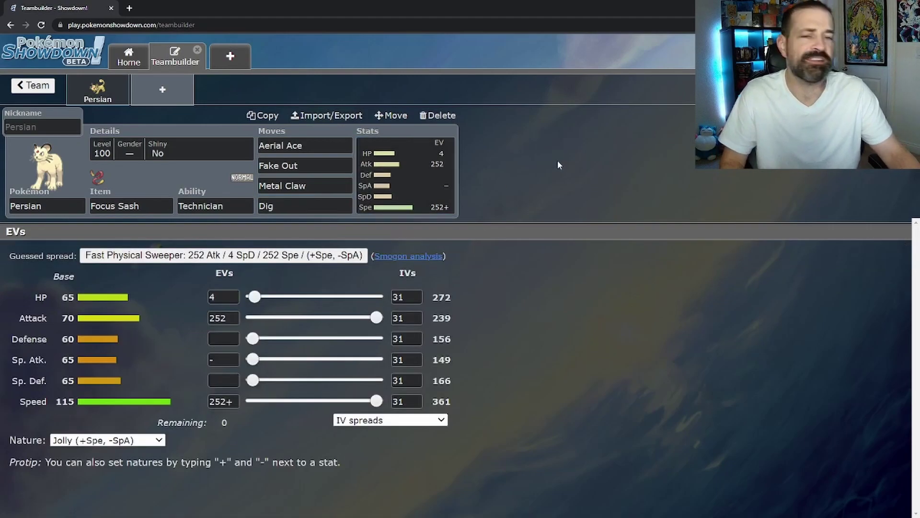
# Step: Review the move details of Aerial Ace, Fake Out, Metal Claw and Dig in turn
pyautogui.click(305, 146)
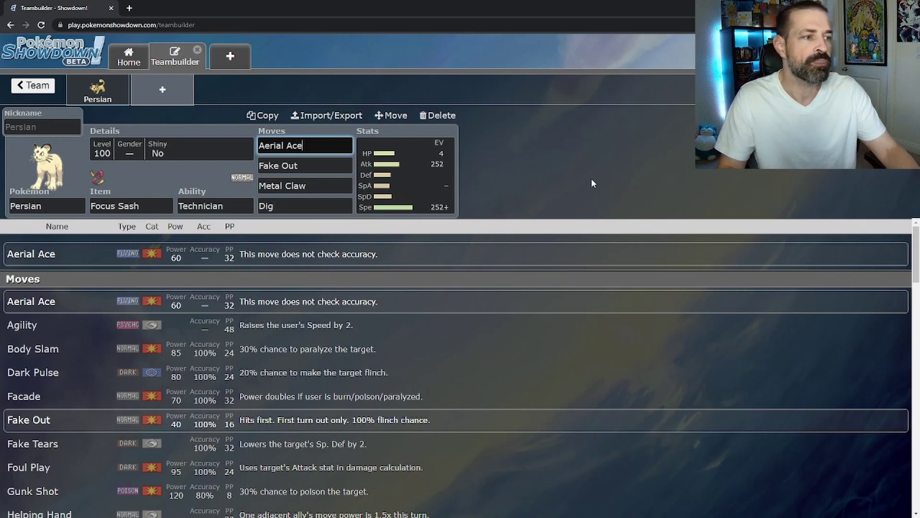
pyautogui.click(293, 164)
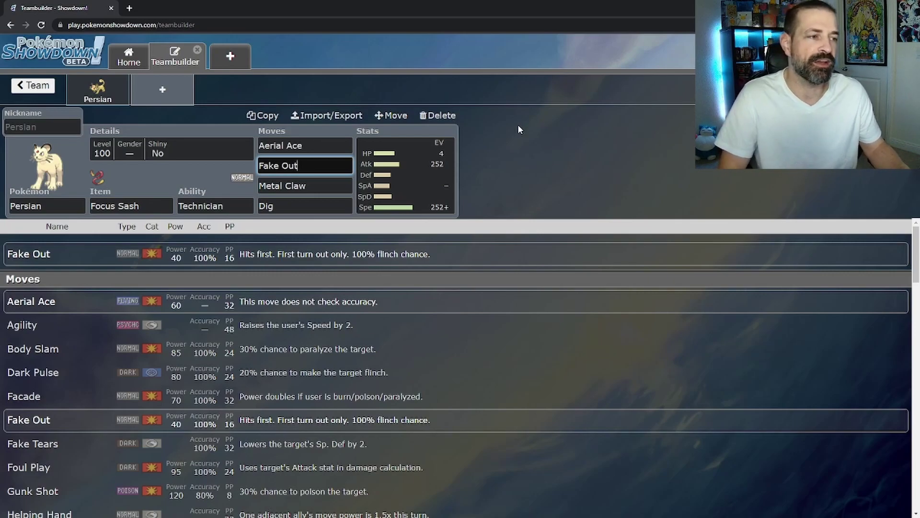
pyautogui.click(318, 180)
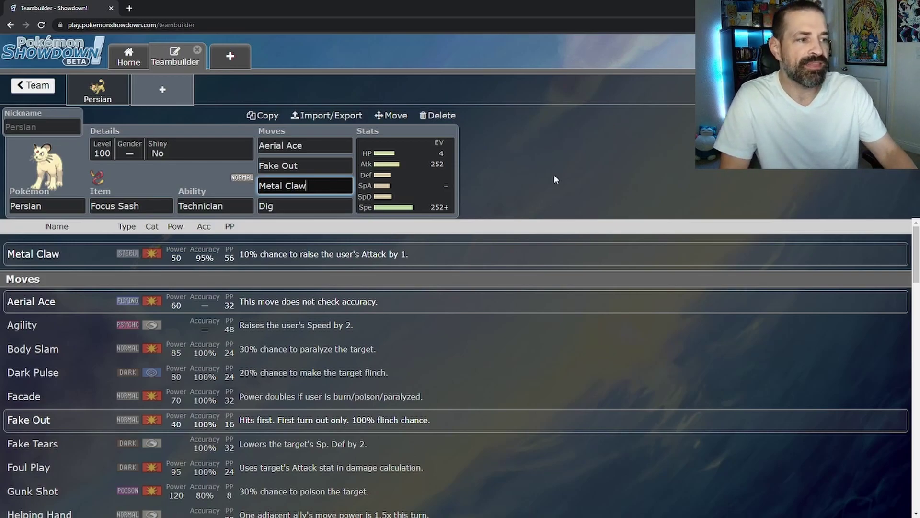
pyautogui.press('Tab')
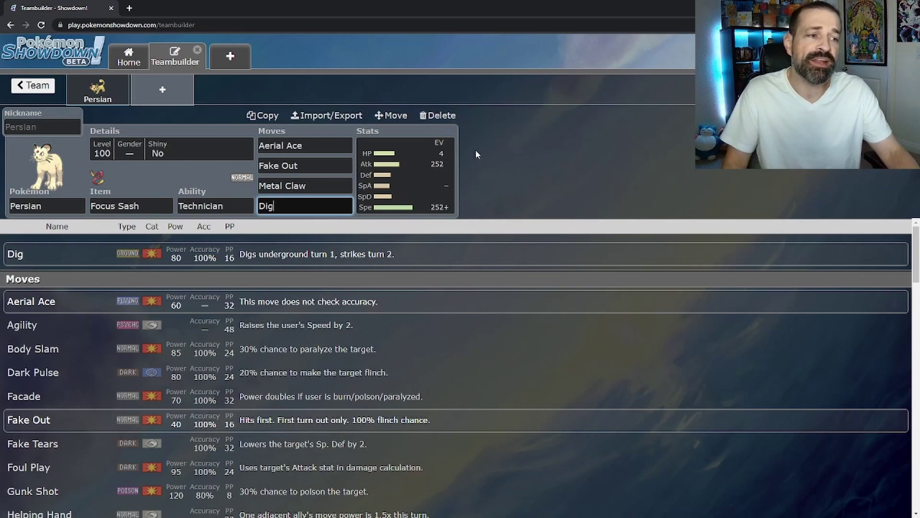
# Step: Replace Fake Out with Covet in Persian's second move slot and check Covet's description
pyautogui.click(312, 165)
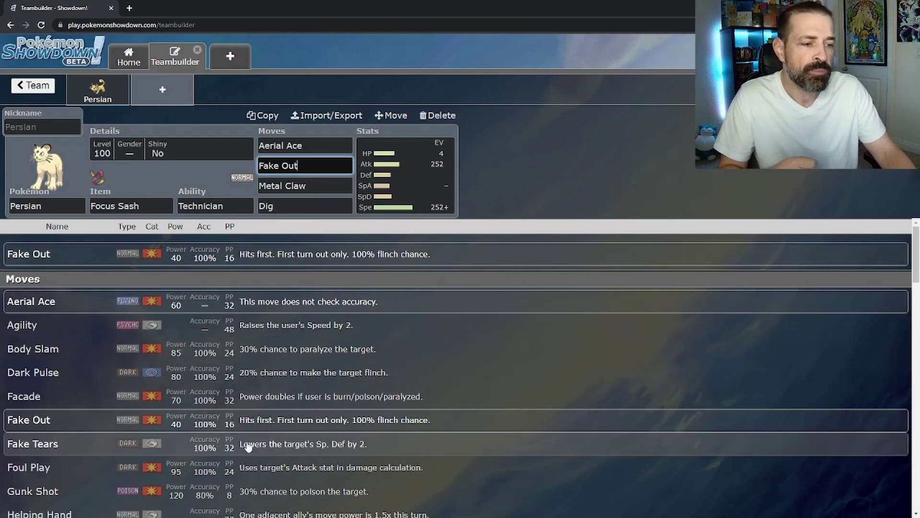
pyautogui.scroll(-5, 251, 446)
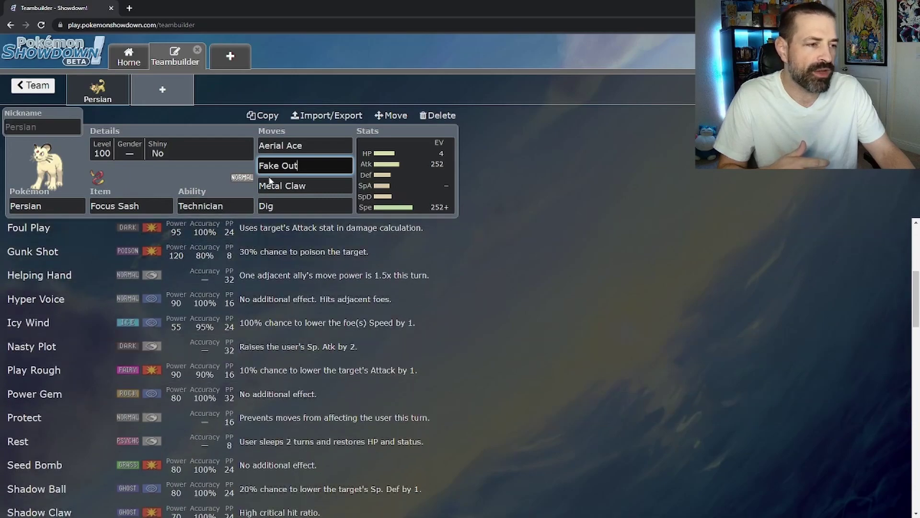
pyautogui.click(327, 164)
pyautogui.write('covet')
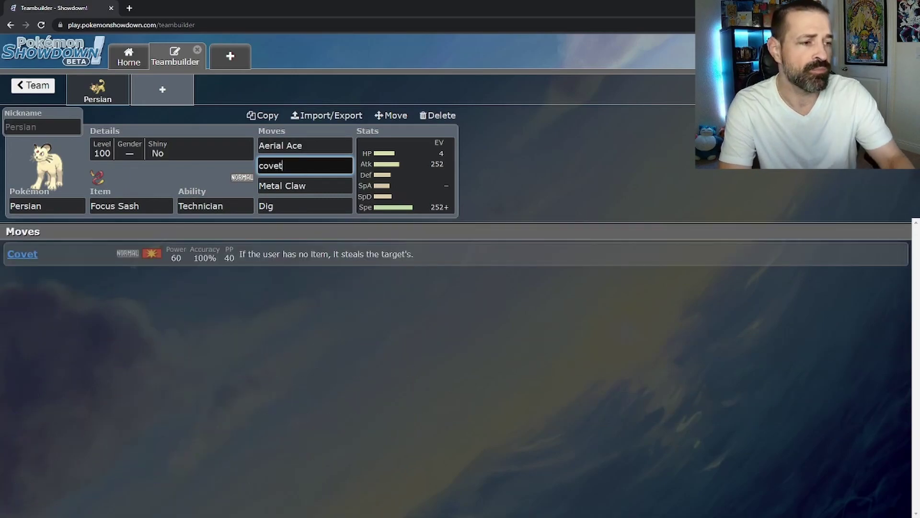
pyautogui.click(297, 254)
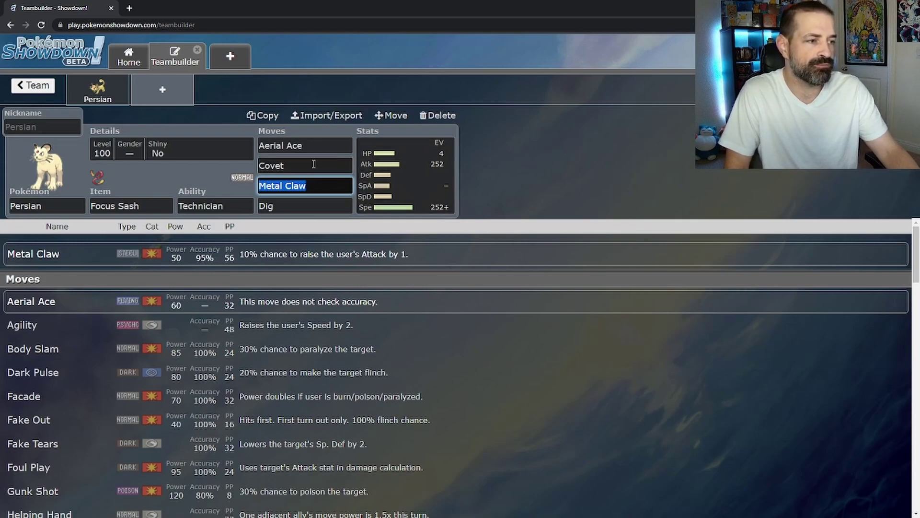
pyautogui.hotkey('shift', 'Tab')
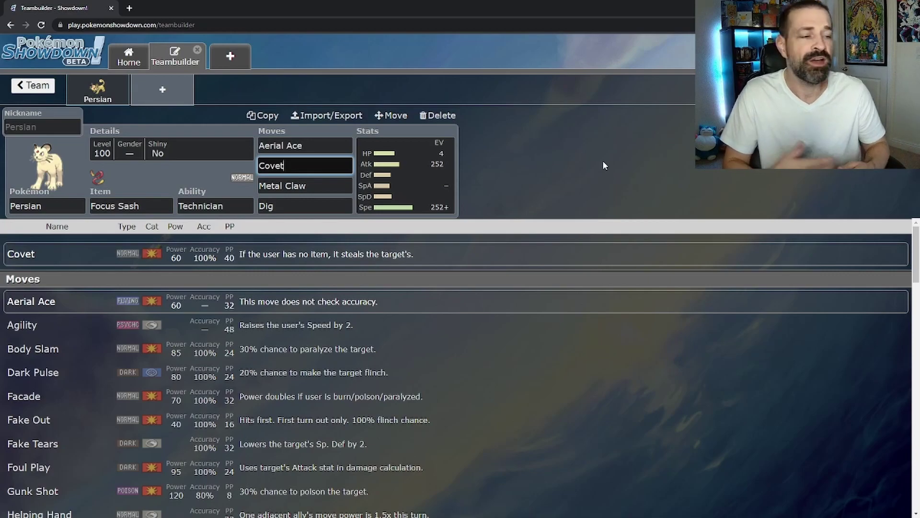
# Step: Clear Persian's held item and browse the list of popular items
pyautogui.click(130, 206)
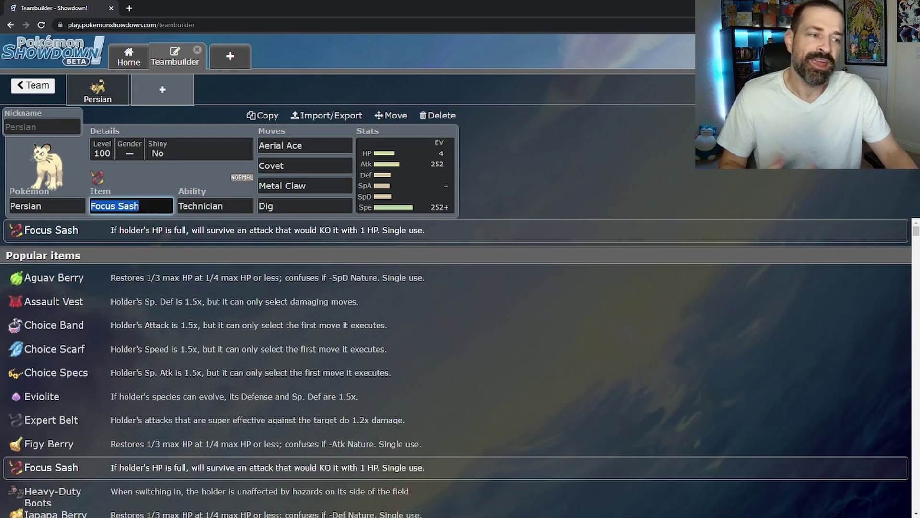
pyautogui.press('BackSpace')
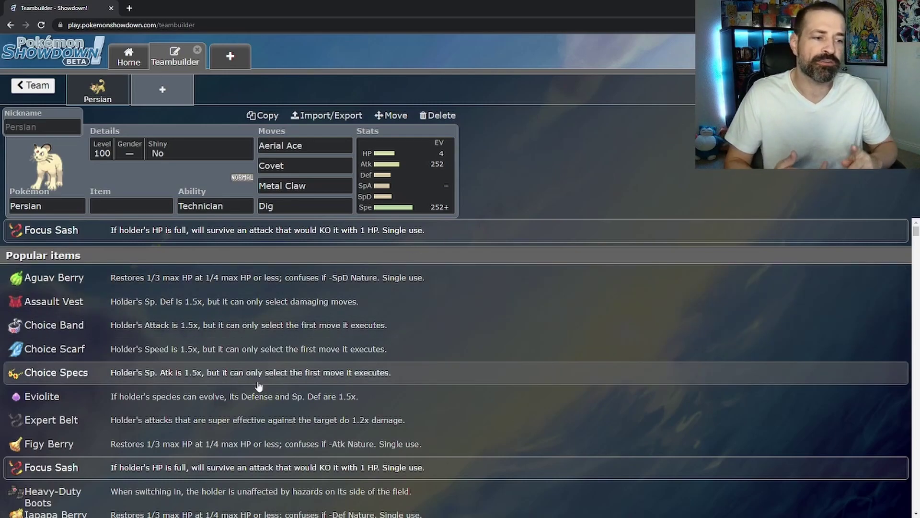
pyautogui.scroll(-2, 415, 366)
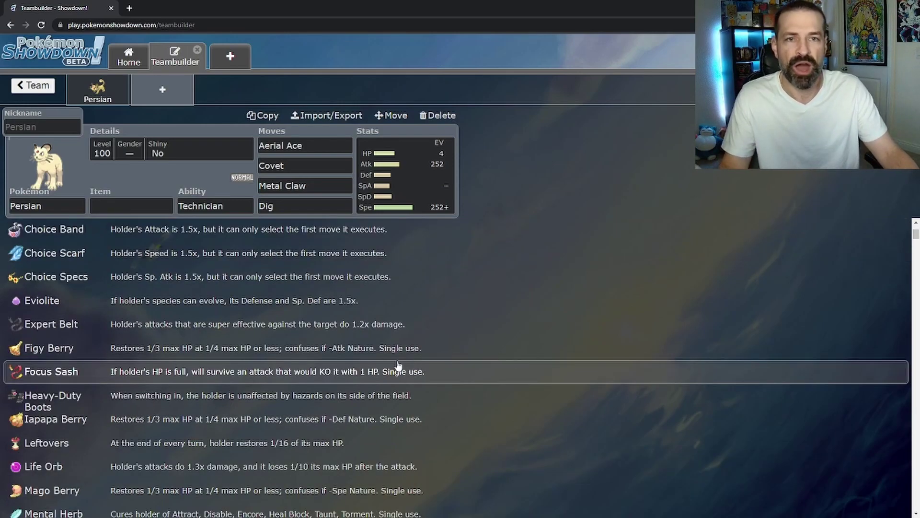
pyautogui.scroll(2, 504, 268)
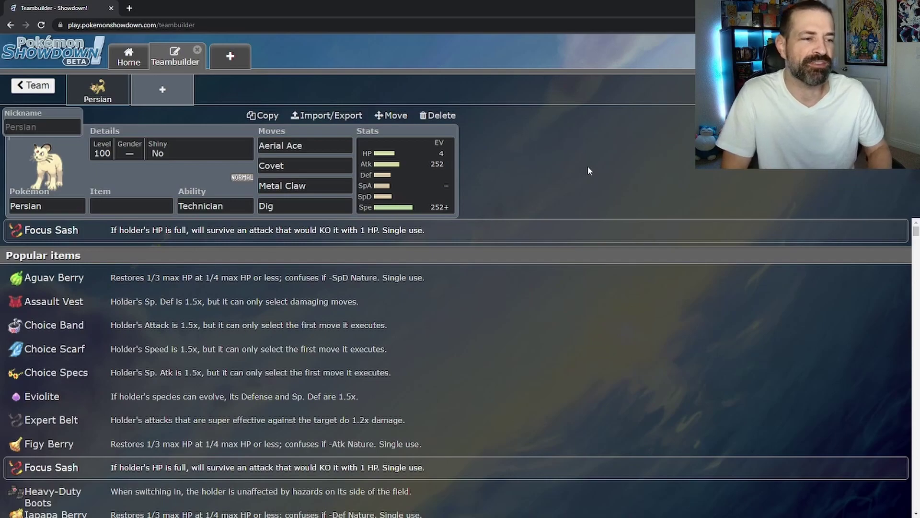
# Step: Restore Focus Sash as Persian's held item and Fake Out as its second move
pyautogui.click(182, 229)
pyautogui.click(326, 166)
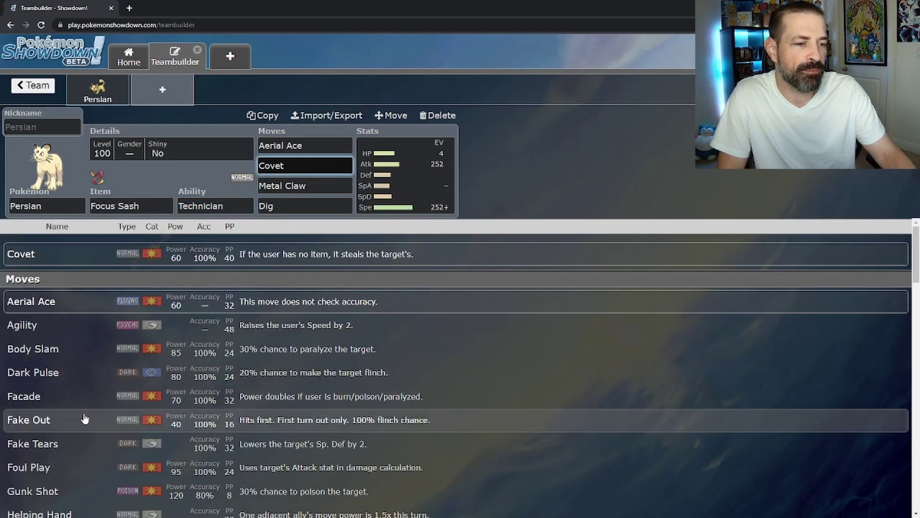
pyautogui.click(83, 421)
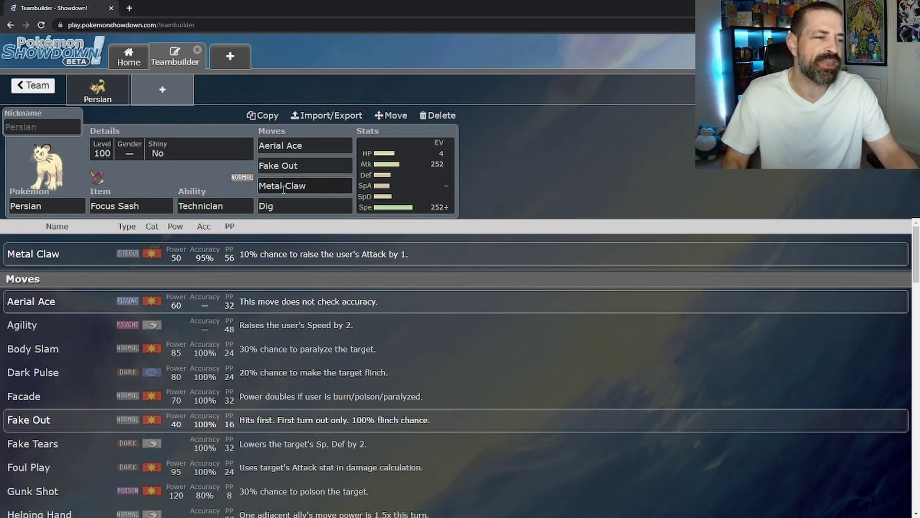
# Step: Review the Focus Sash description and Persian's EV spread
pyautogui.click(139, 205)
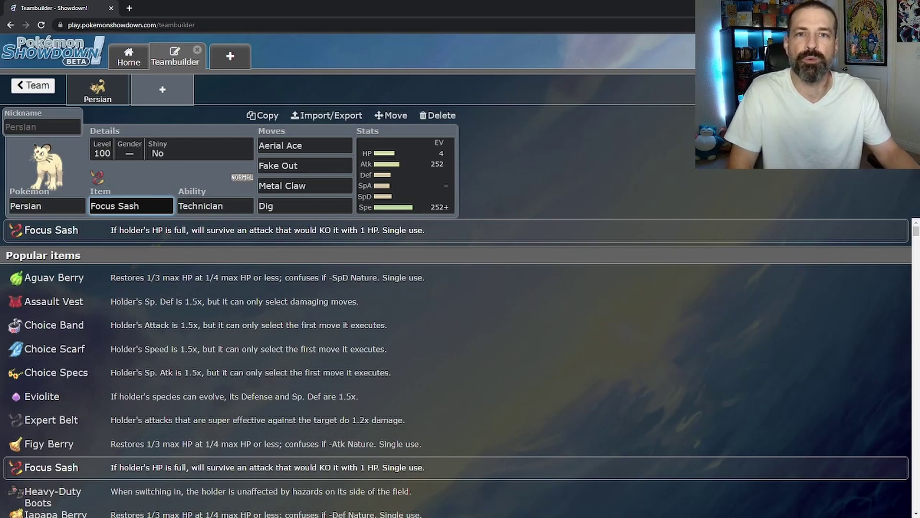
pyautogui.press('Tab')
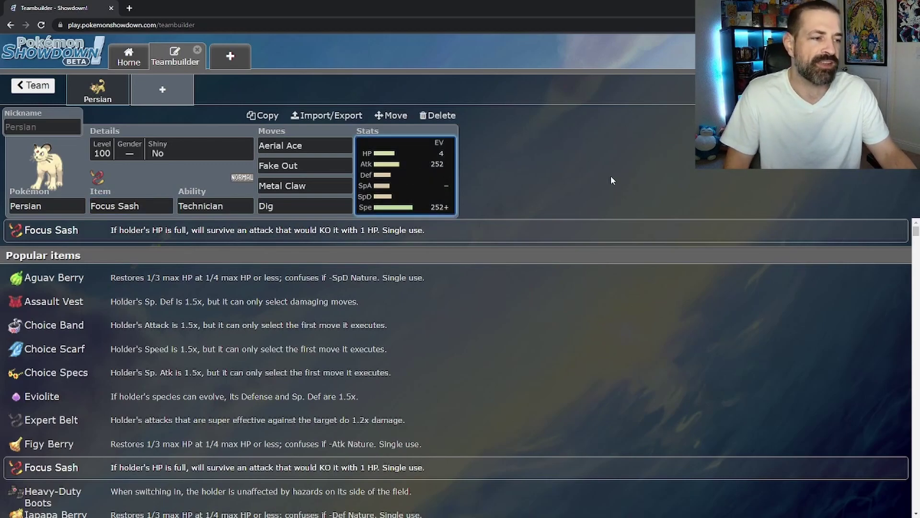
pyautogui.press('Return')
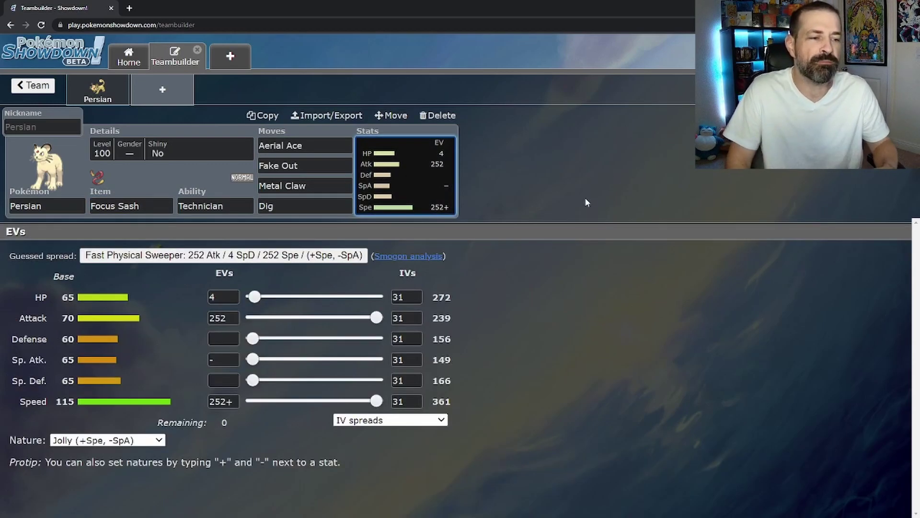